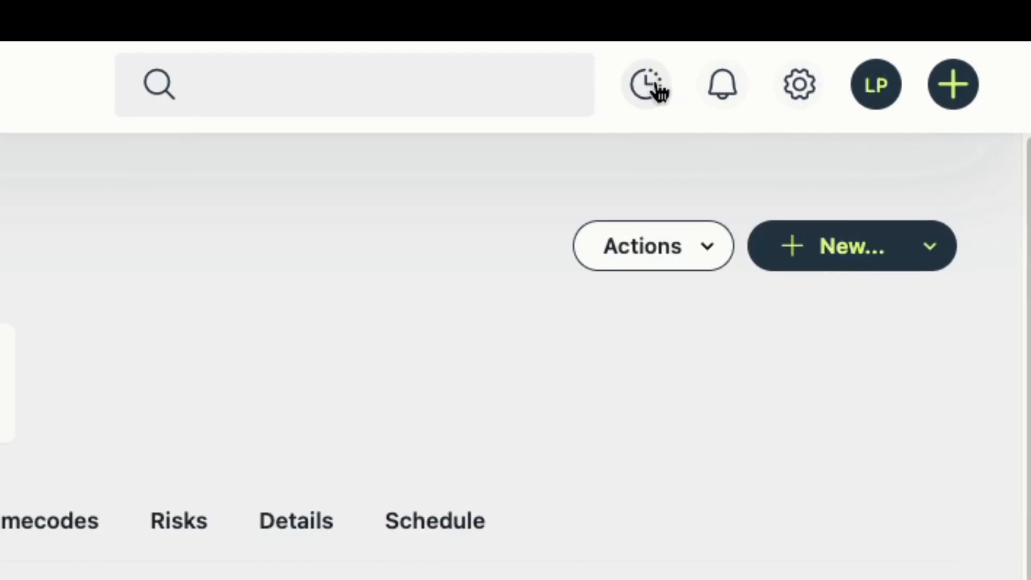
Open the weekly timesheet and add the Task 1 and Task 2.1 timecodes of the Smart Green Building Design project
left_click(658, 88)
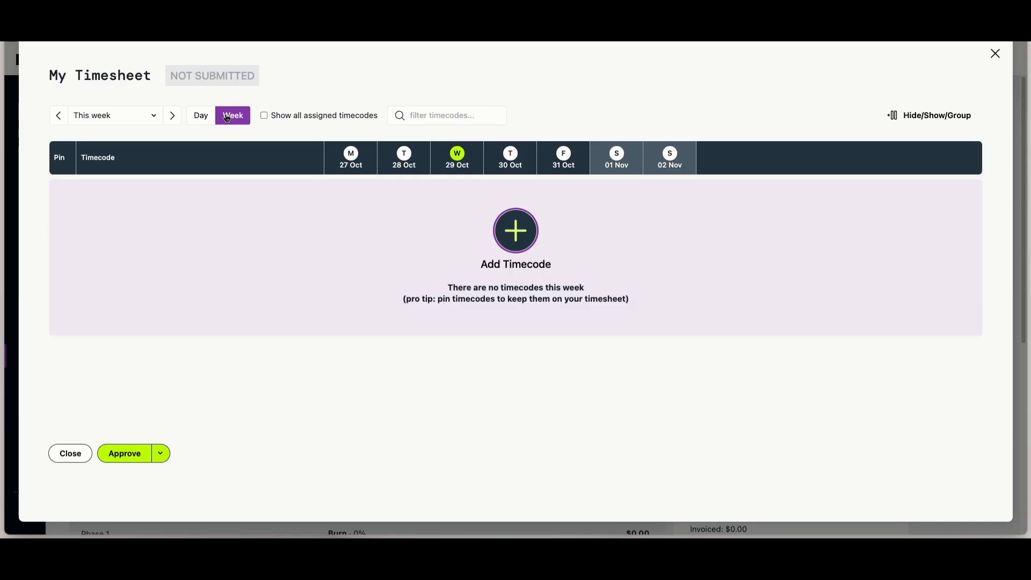
left_click(516, 231)
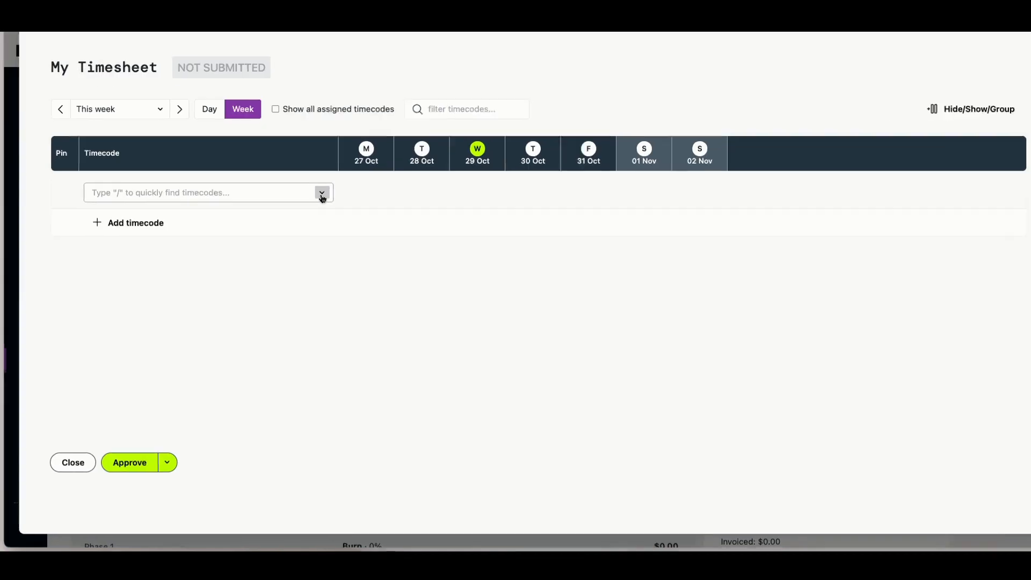
left_click(322, 196)
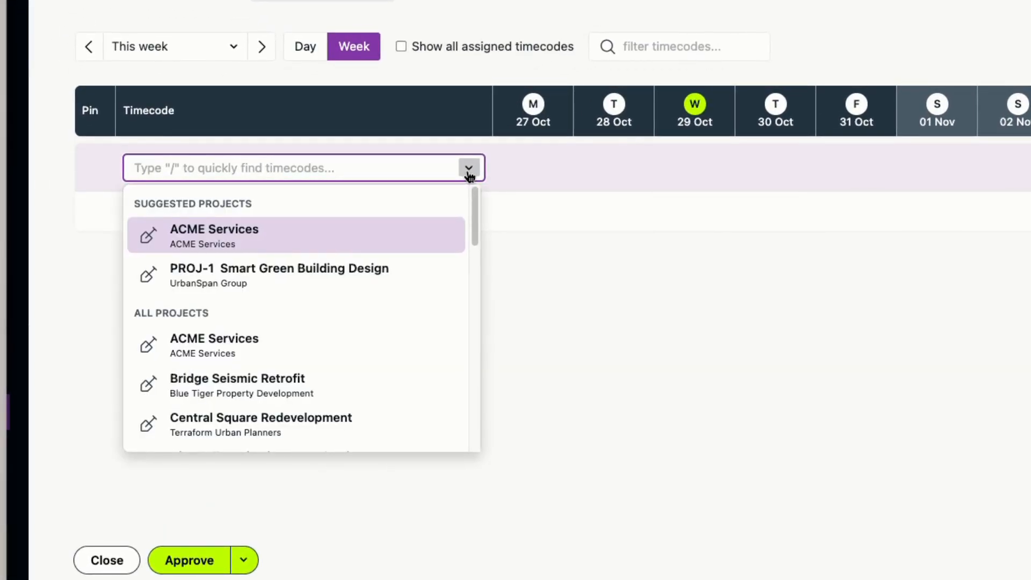
type("smart")
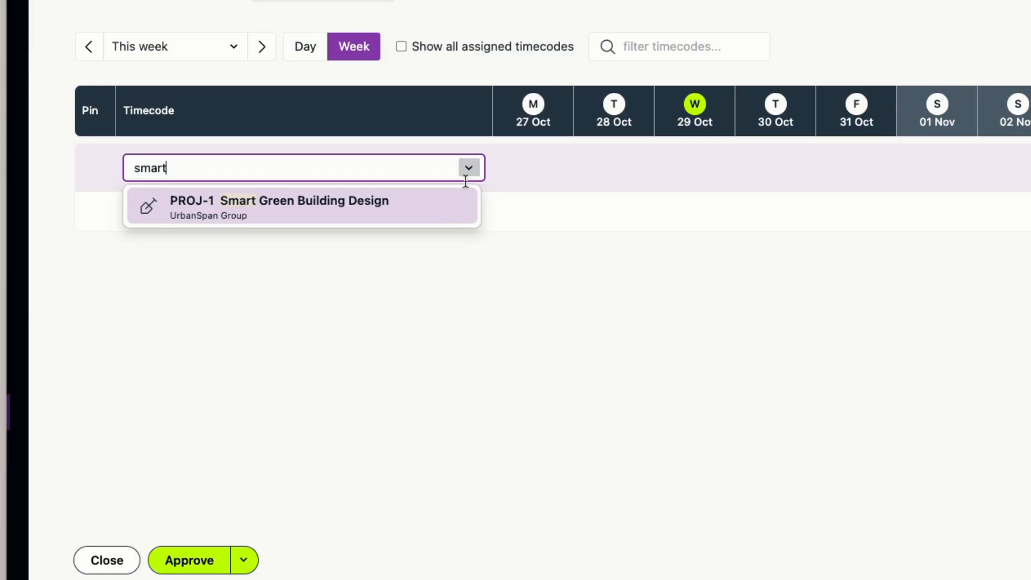
left_click(439, 213)
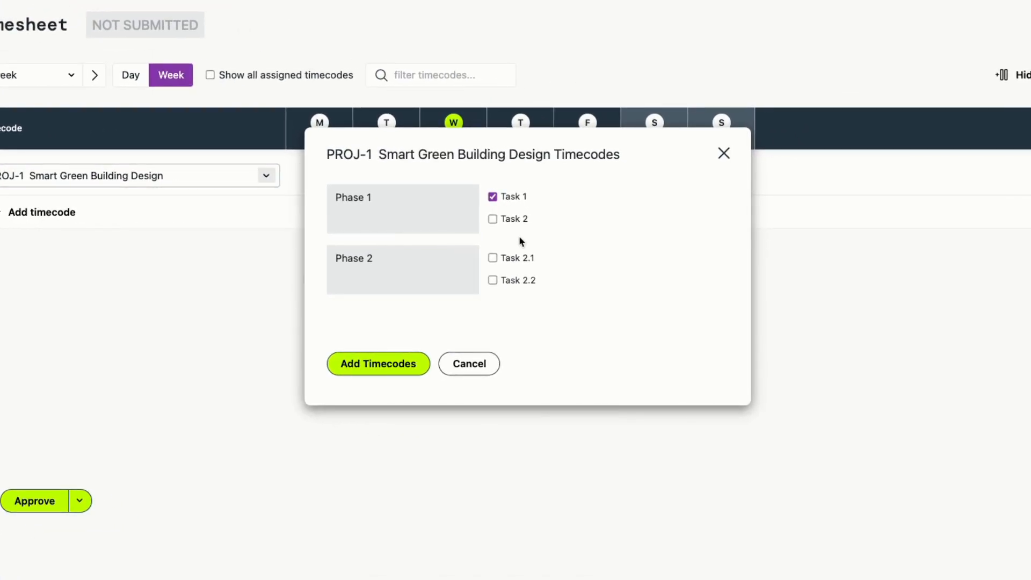
left_click(518, 259)
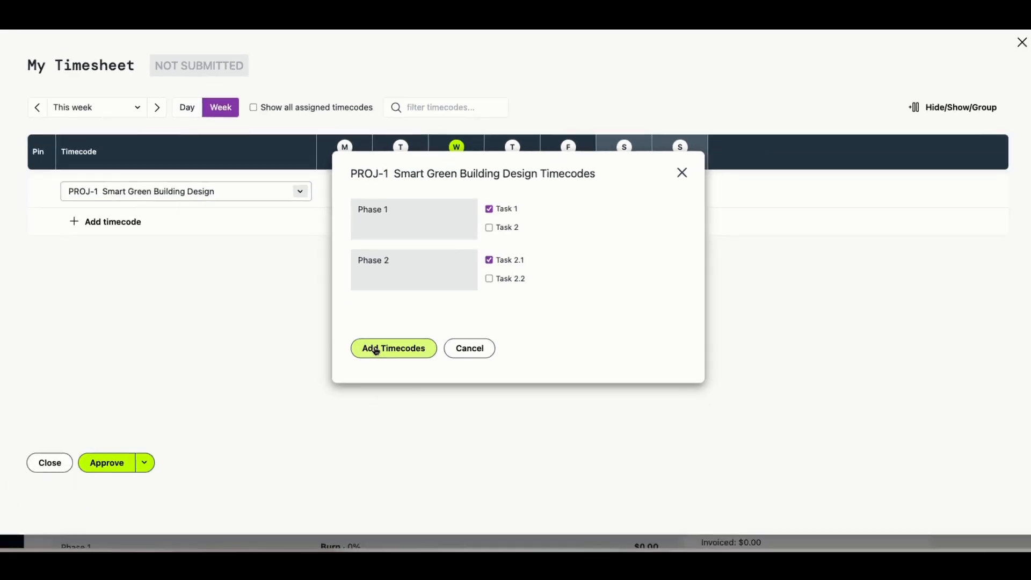
left_click(375, 350)
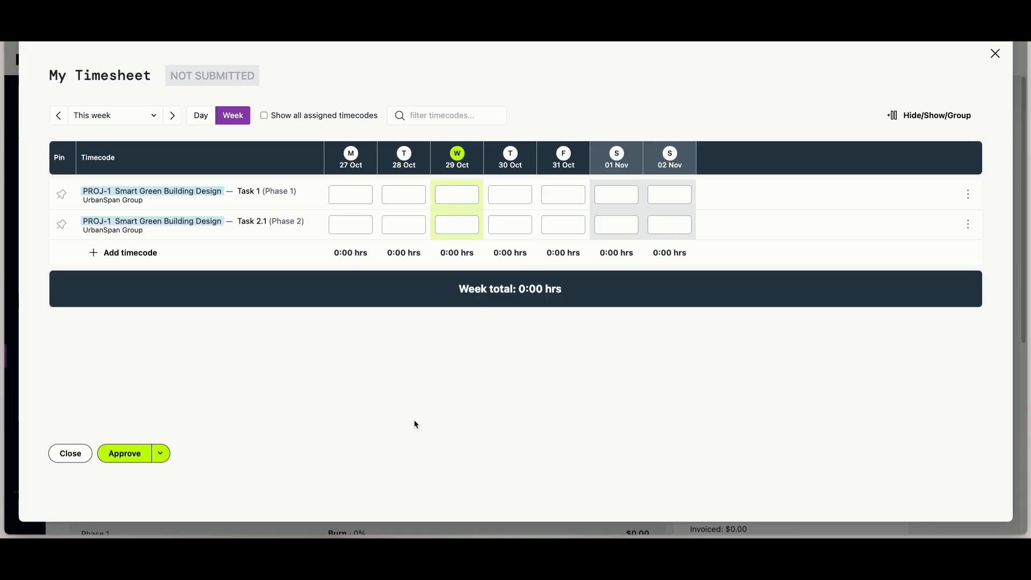
Log 8.5 hours for Task 1 on 27 Oct and 4.5 hours for Task 2.1 on 28 Oct
left_click(342, 192)
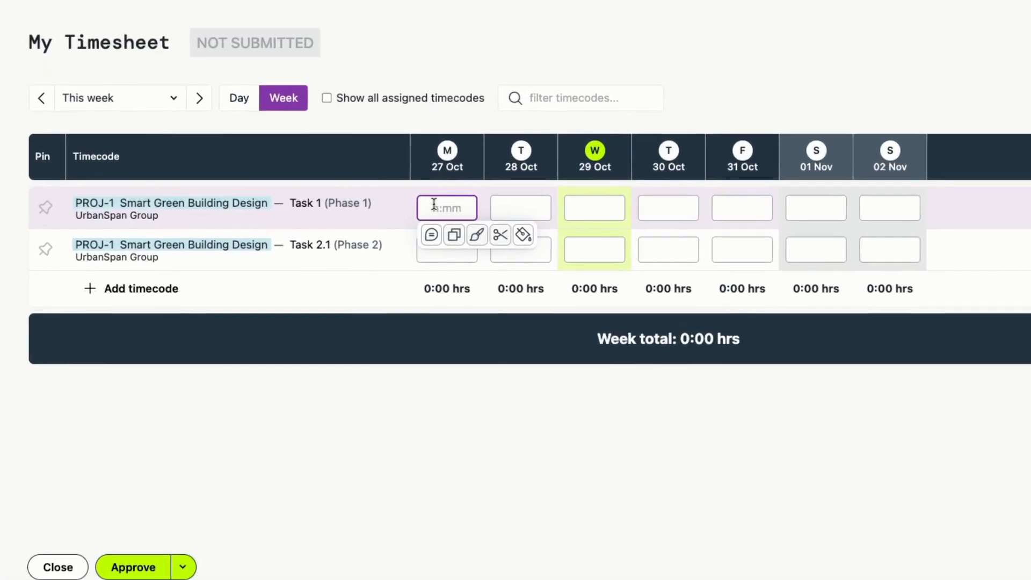
type("8.5")
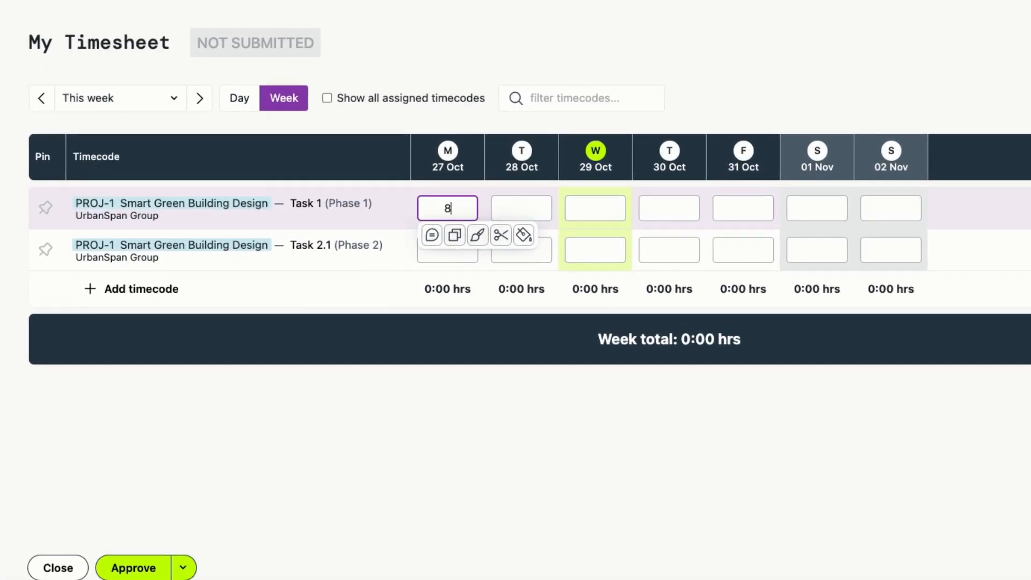
left_click(500, 250)
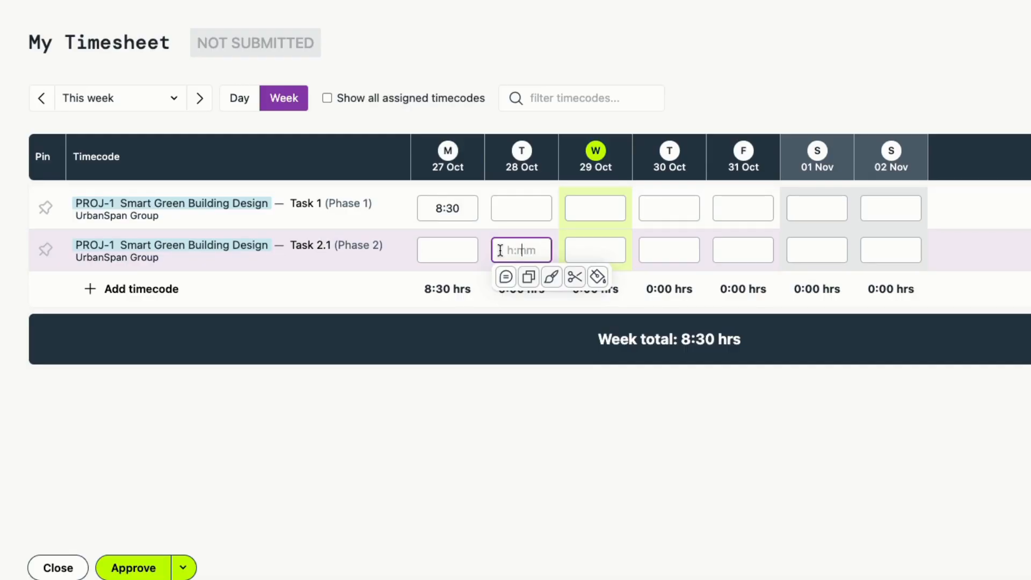
type("4.5")
left_click(594, 423)
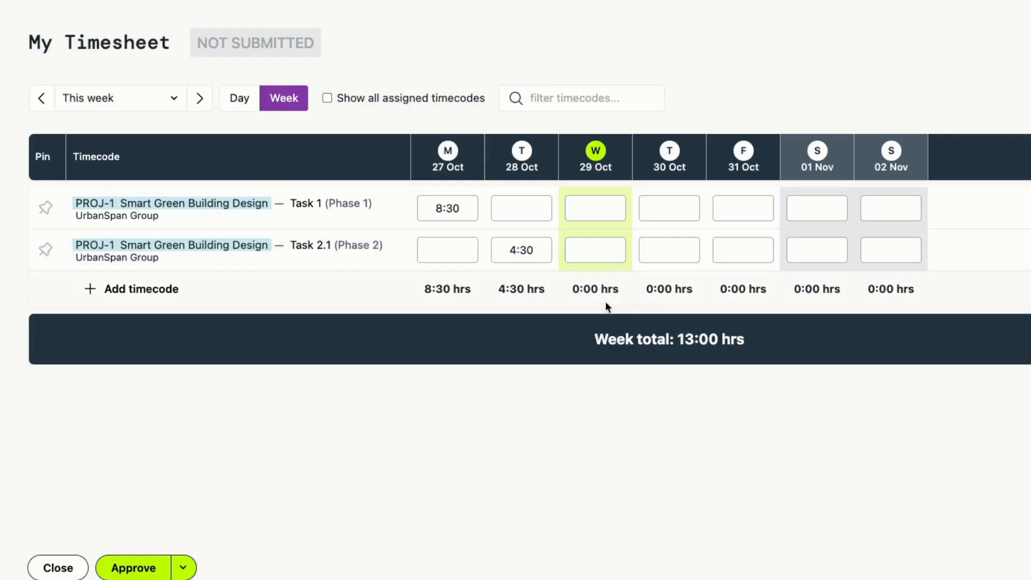
Log 5 hours for Task 2.1 on 29 Oct and attach the comment "Comments" to that entry
left_click(605, 256)
type("5")
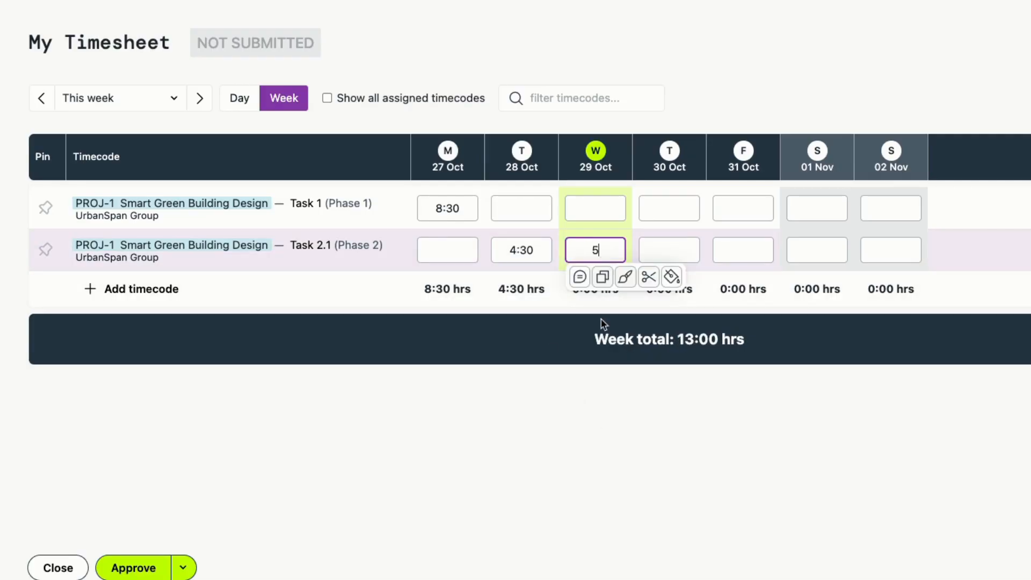
left_click(604, 323)
left_click(580, 251)
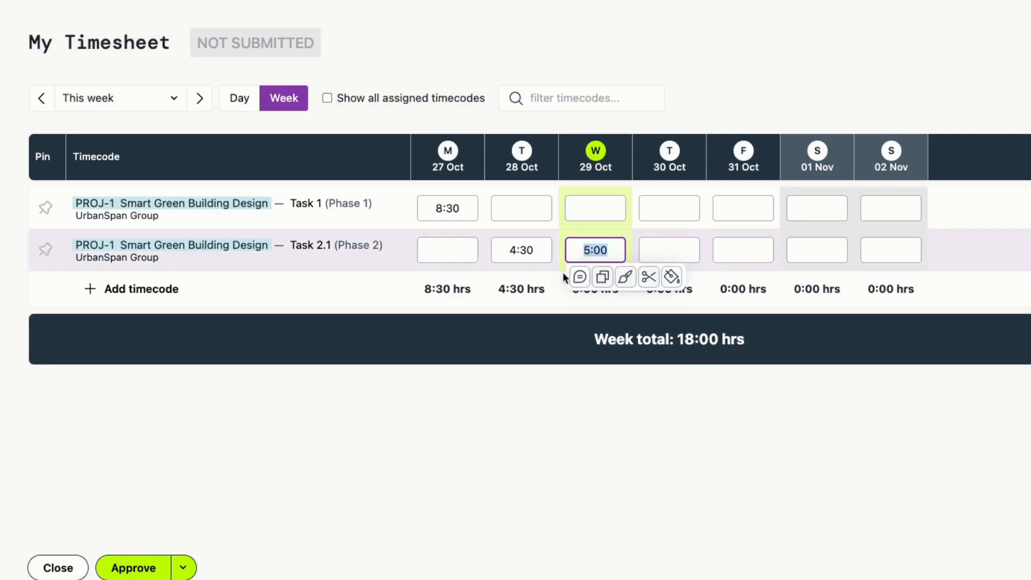
left_click(579, 276)
type("Comments")
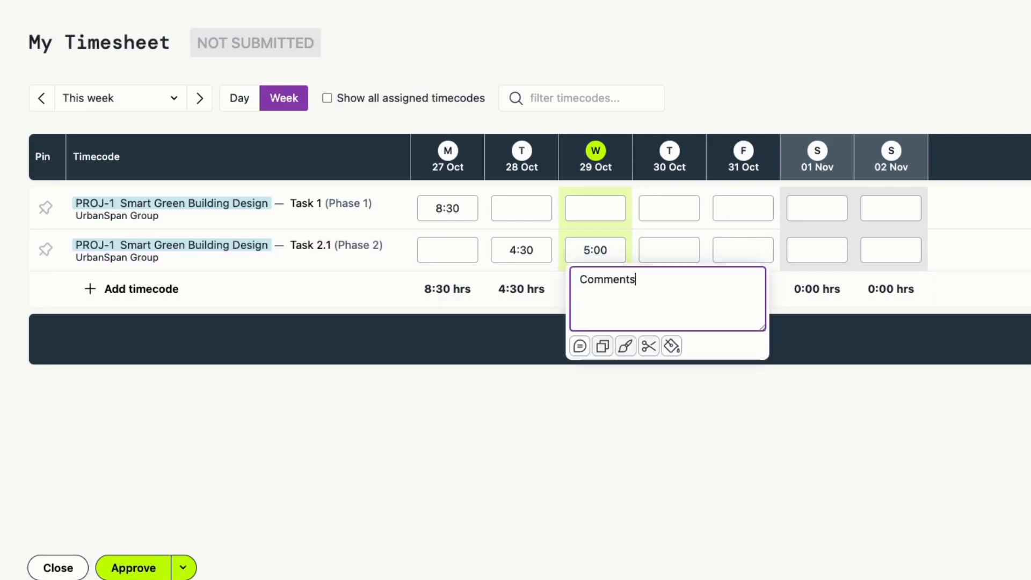
left_click(686, 463)
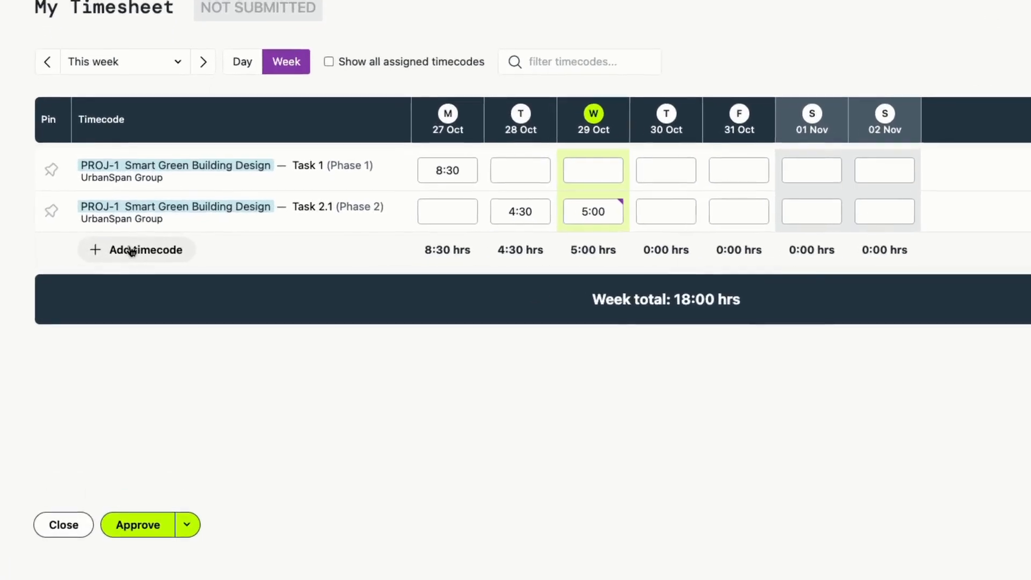
Add the Analysis timecode under Detailed Design of the Cycle Network Expansion project to the timesheet
left_click(118, 253)
type("cyc")
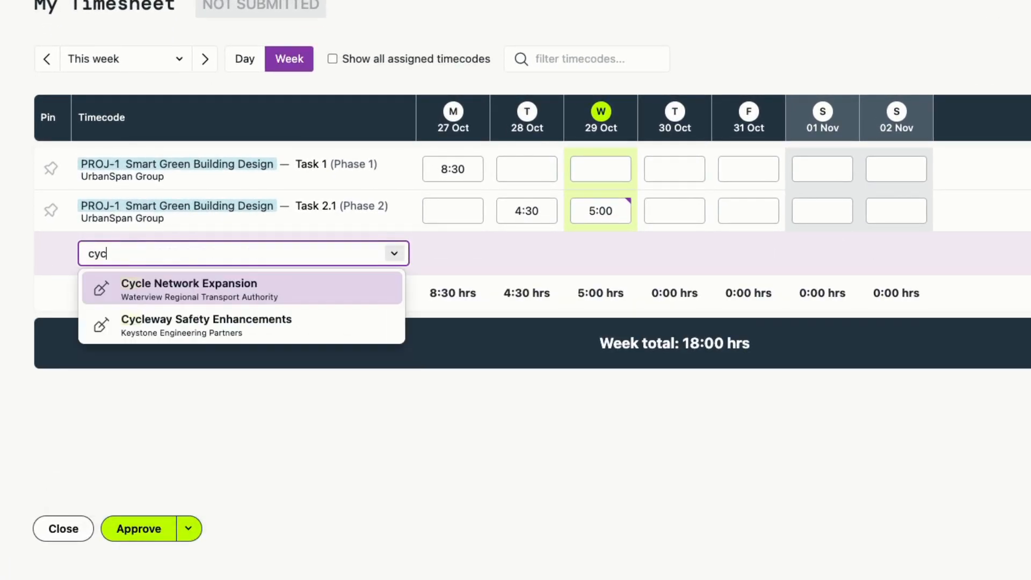
key("Return")
left_click(516, 192)
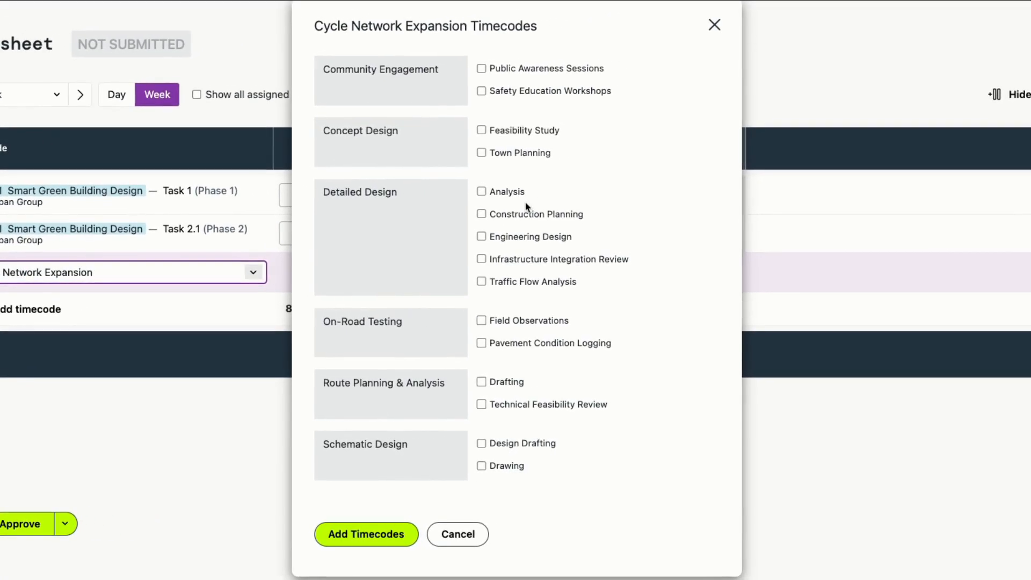
left_click(385, 540)
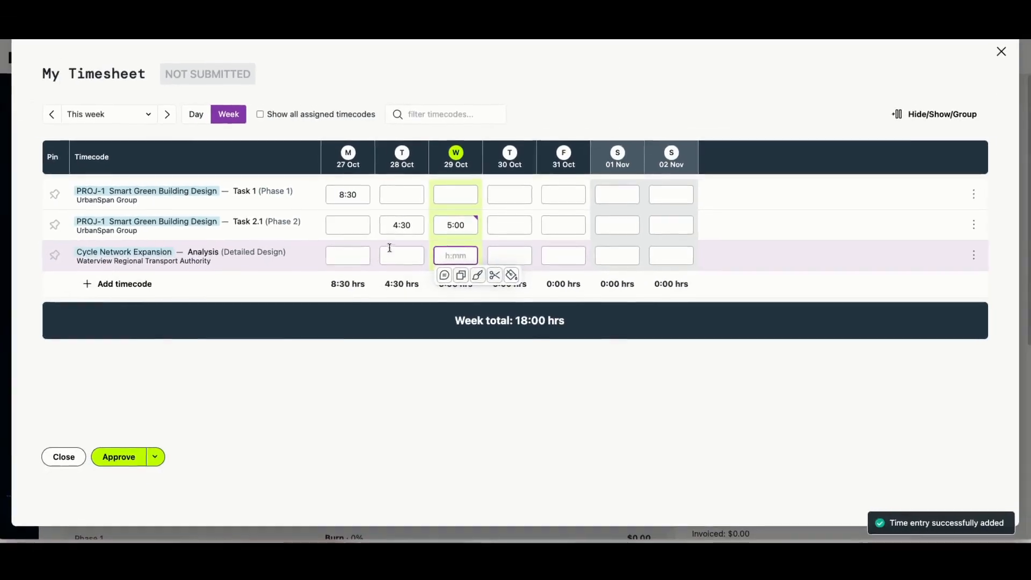
Log 3 hours on 28 Oct for the Cycle Network Expansion Analysis timecode, and pin it along with Task 1
type("3")
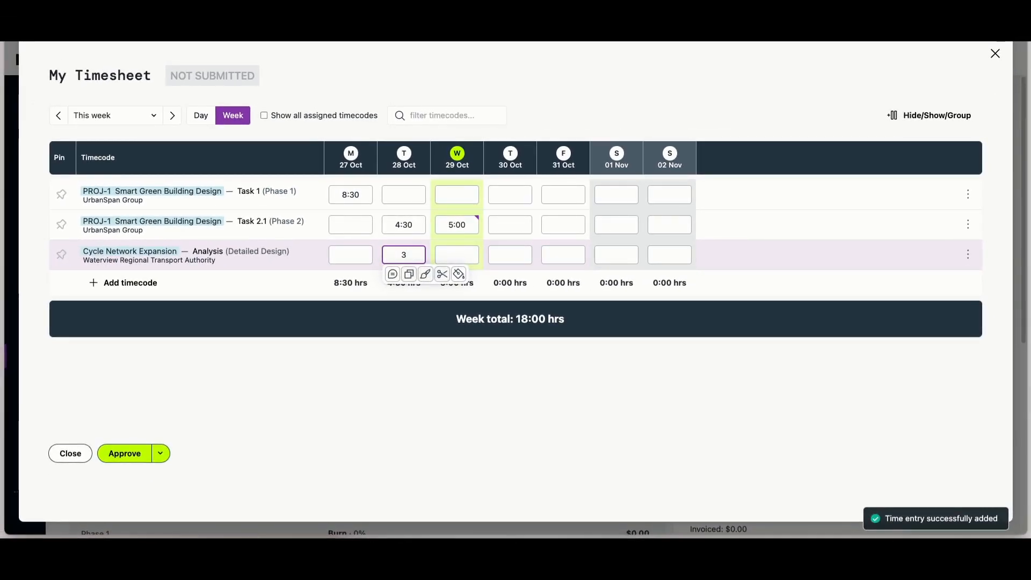
left_click(414, 308)
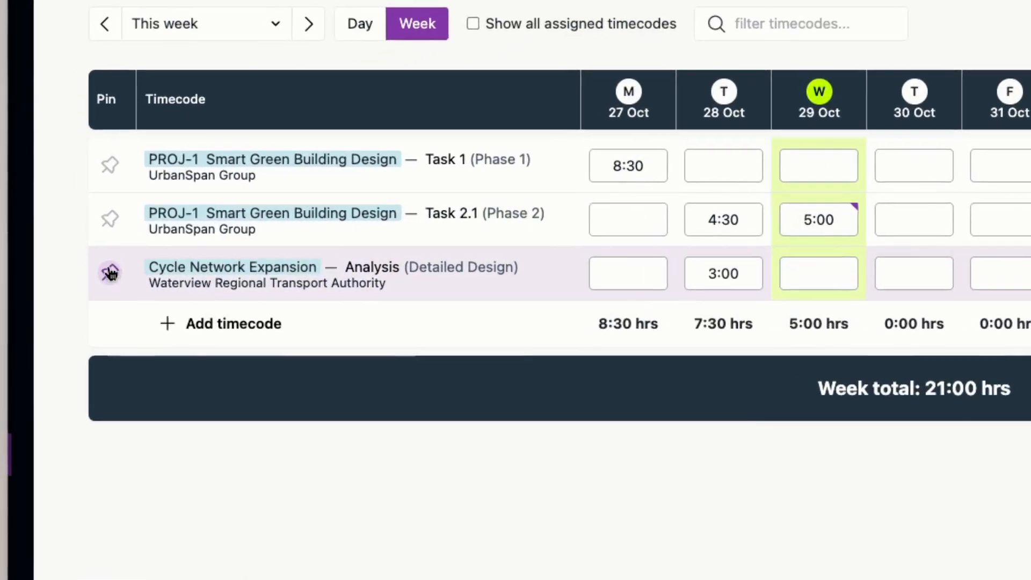
left_click(61, 254)
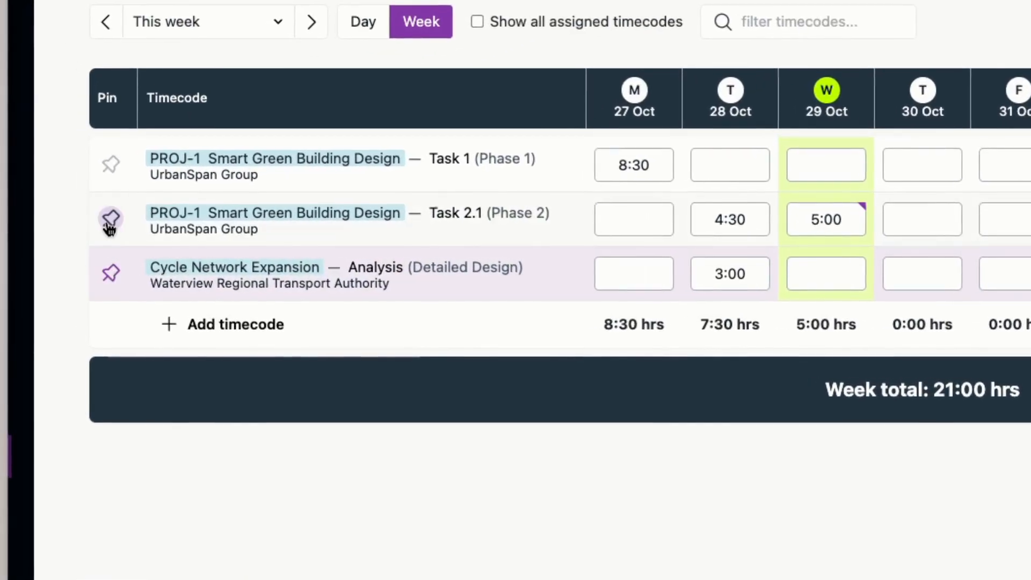
left_click(110, 164)
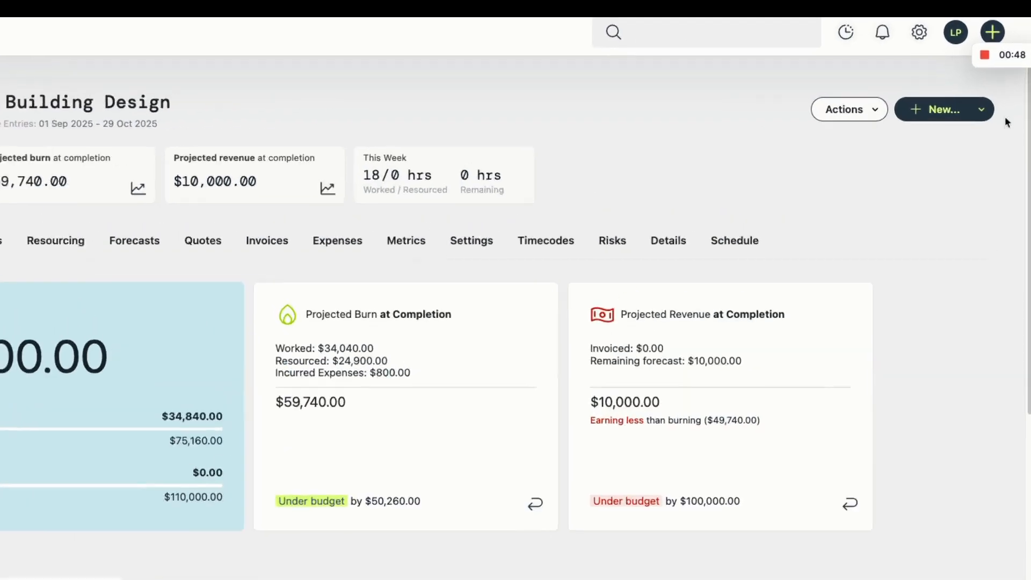
Look over the item types that can be created for the project, and check its time entries and their date period options
left_click(990, 112)
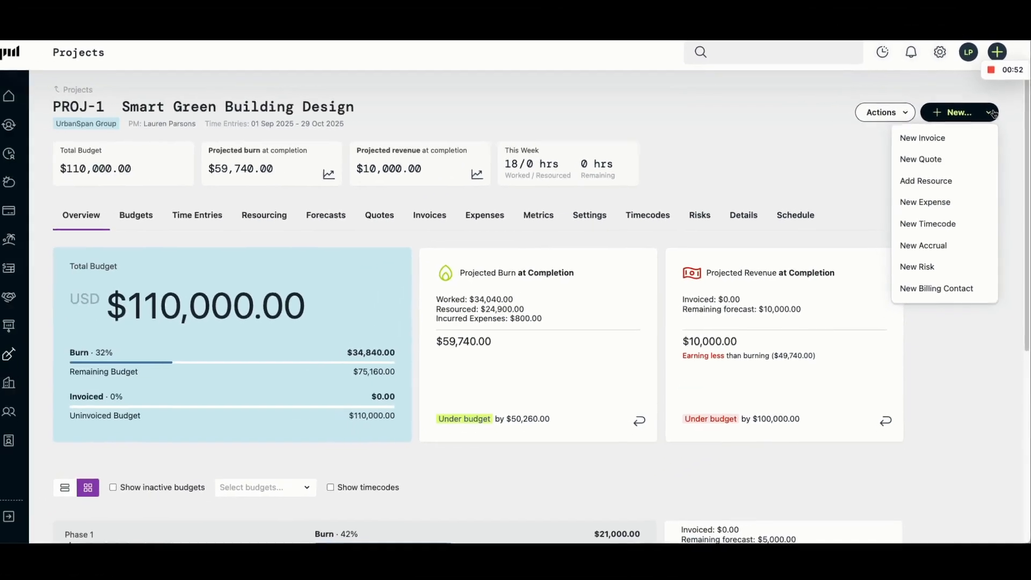
left_click(984, 109)
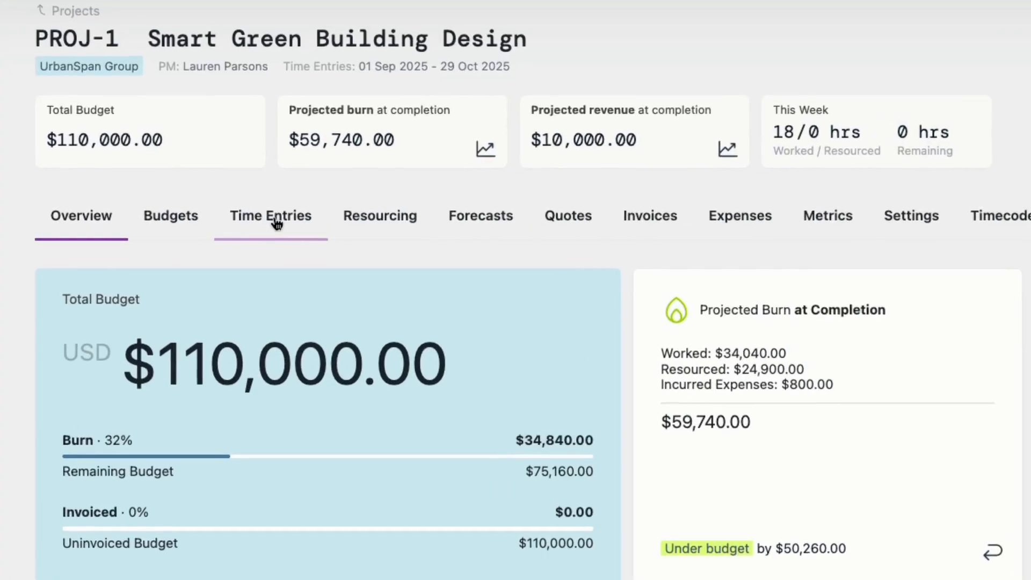
left_click(277, 222)
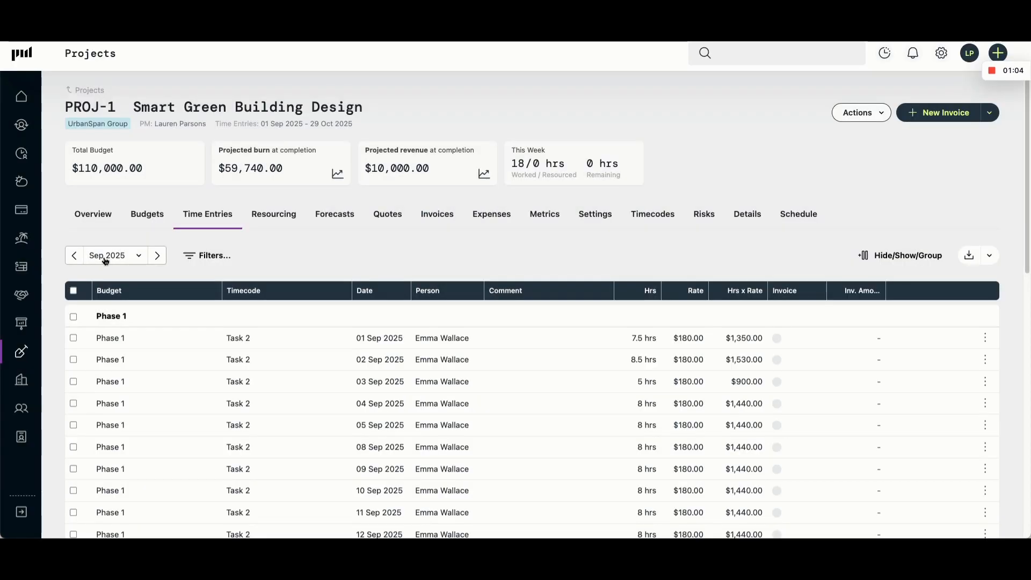
left_click(105, 257)
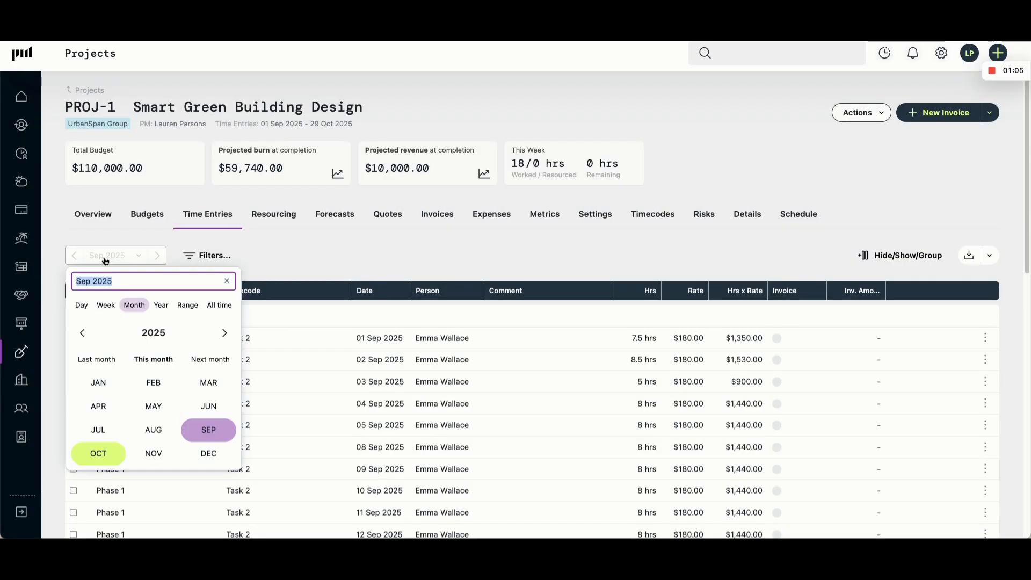
left_click(141, 256)
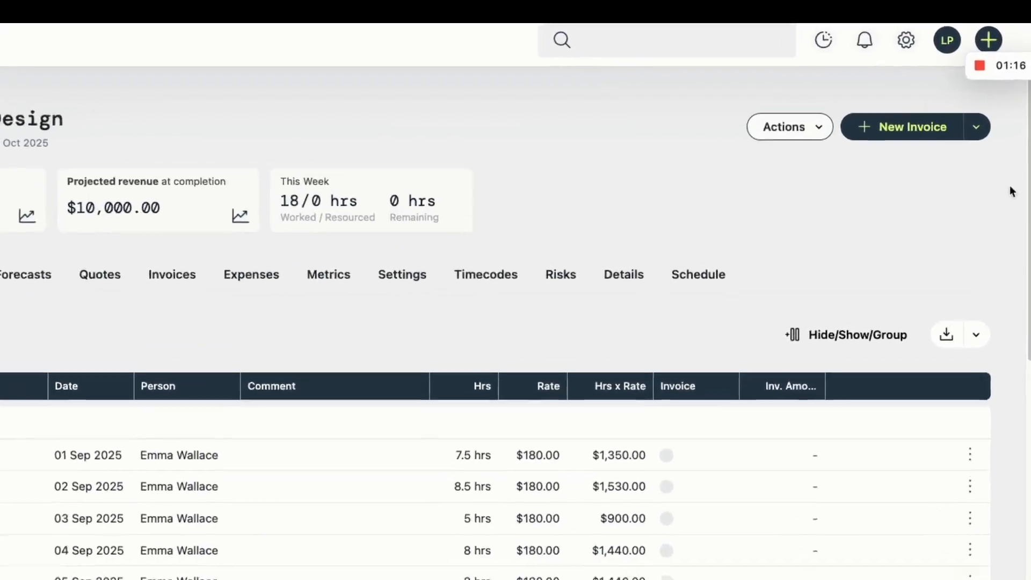
Start a new invoice for the Smart Green Building Design project and review the time entries included in its Phase 1 line
left_click(935, 115)
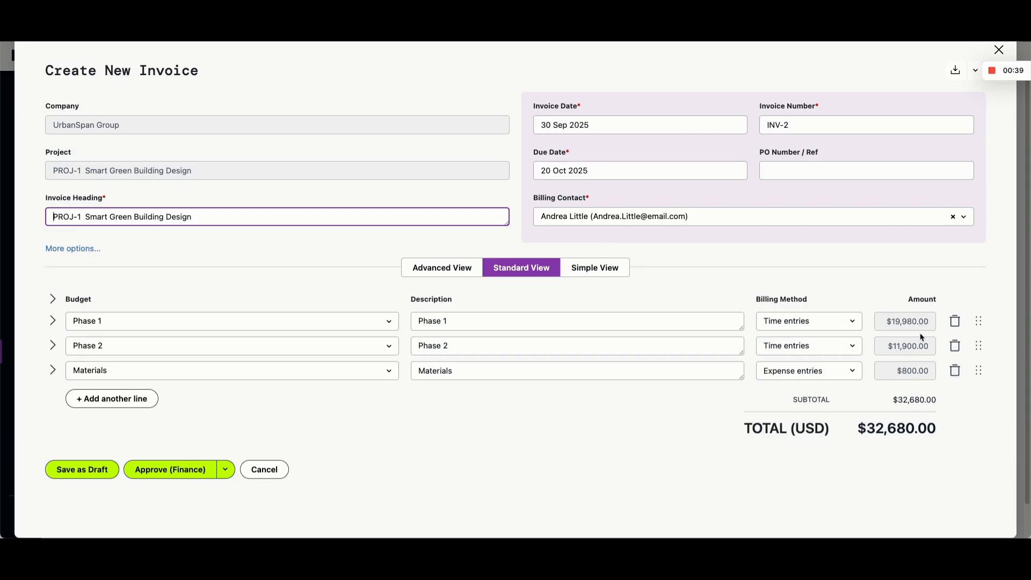
left_click(52, 322)
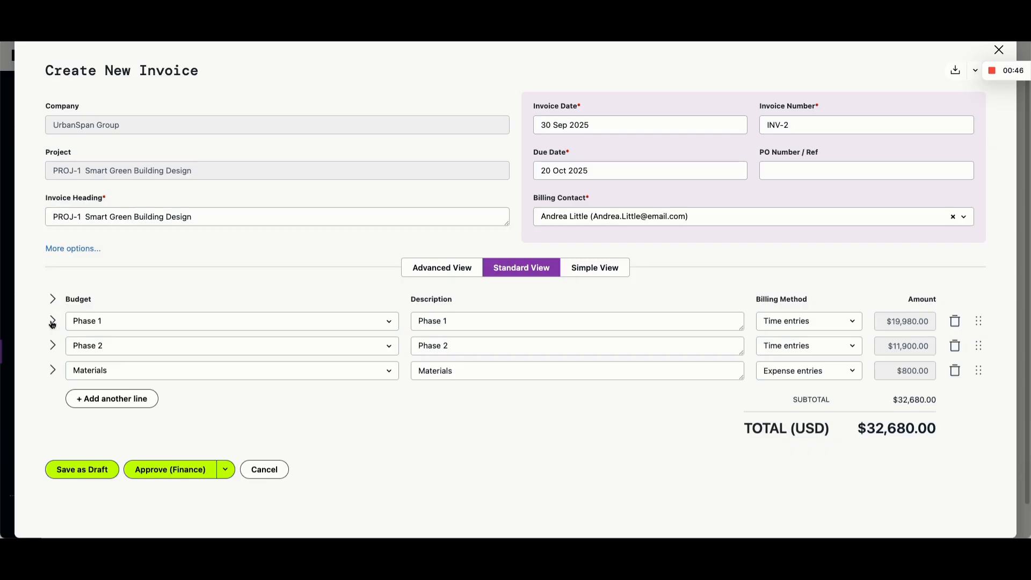
left_click(53, 322)
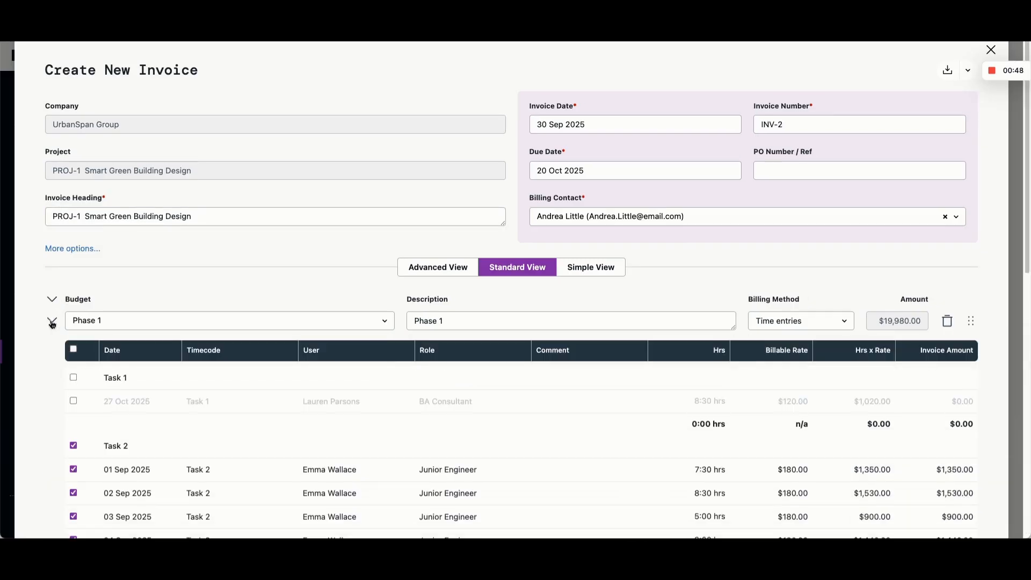
scroll(52, 324, "down", 5)
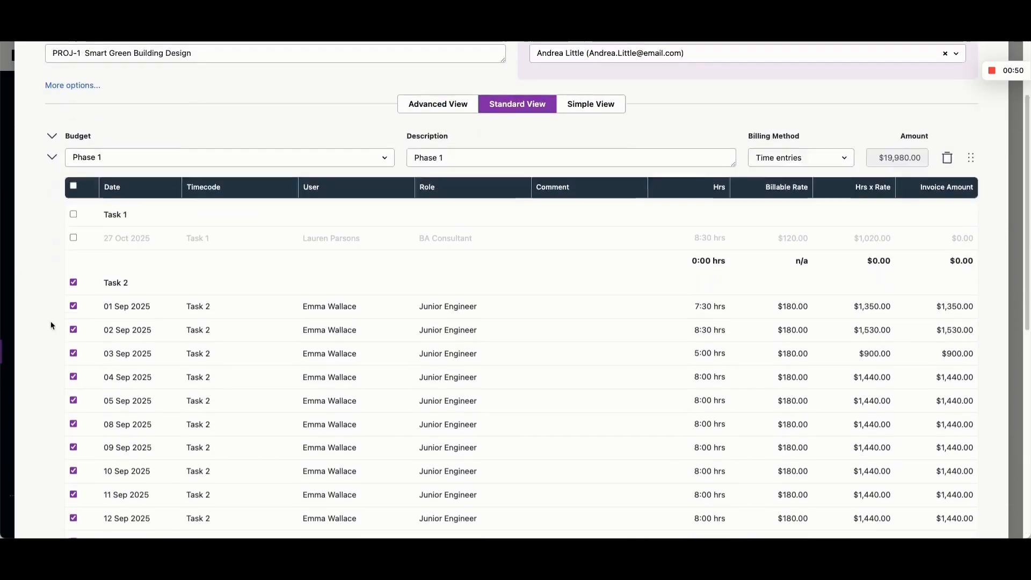
scroll(52, 326, "down", 2)
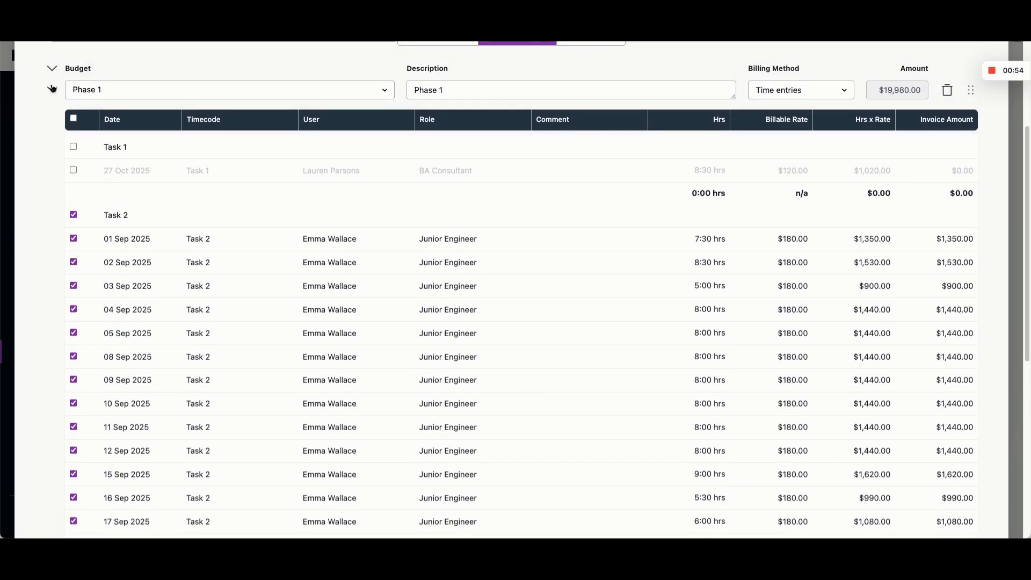
left_click(52, 89)
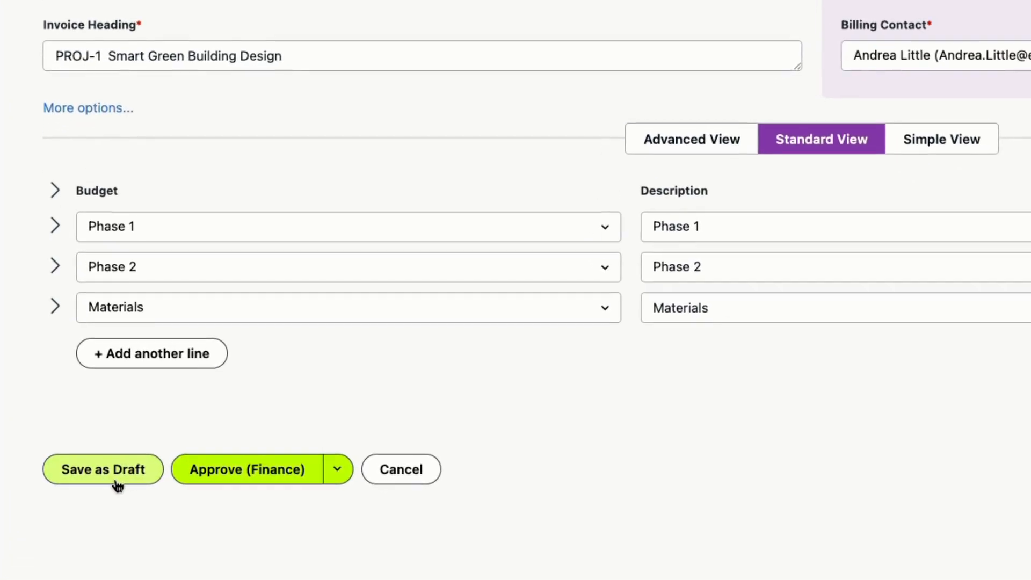
Give the new invoice finance approval and view it in the project's list of invoices
left_click(336, 477)
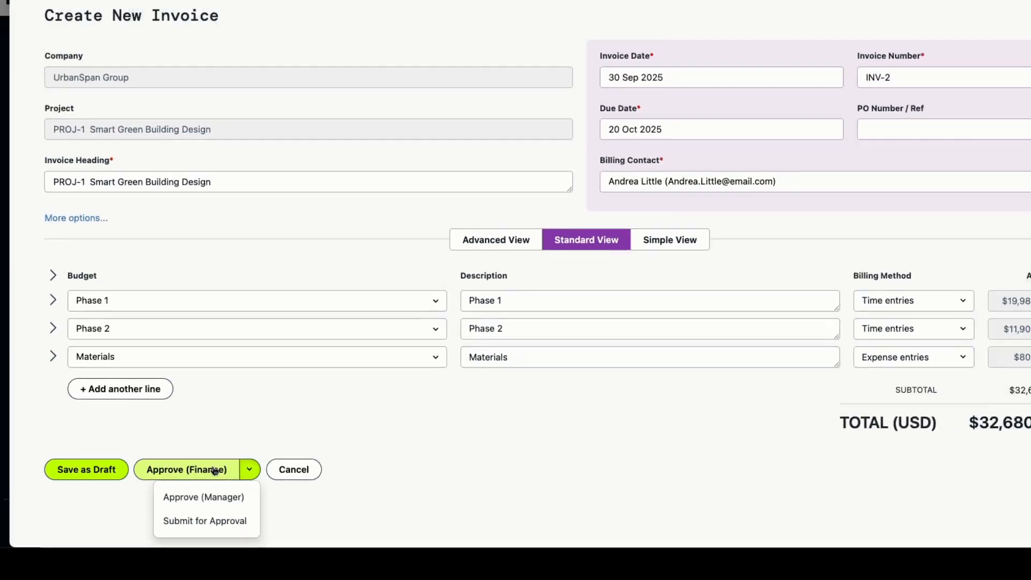
left_click(289, 472)
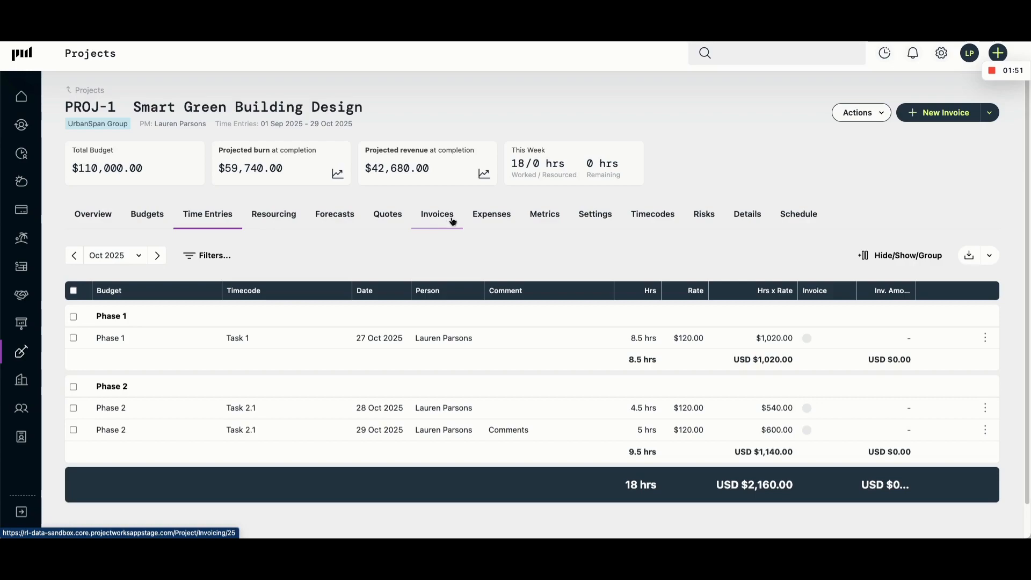
left_click(453, 222)
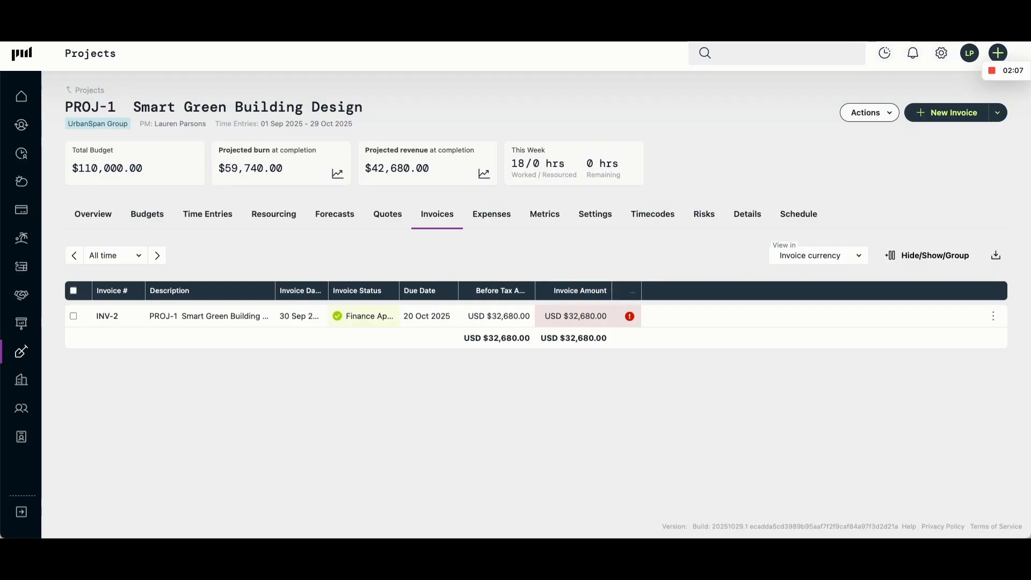
mouse_move(23, 357)
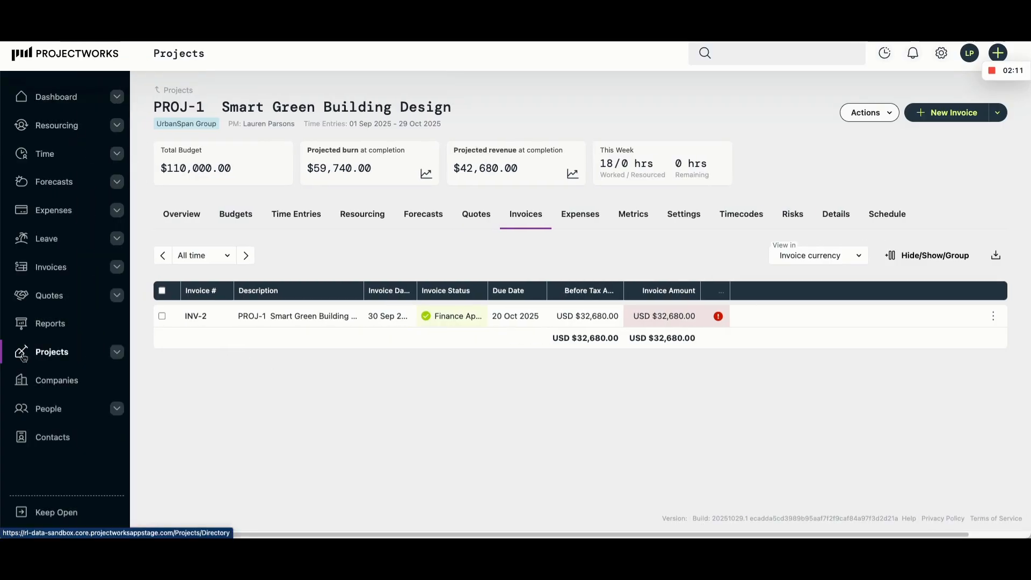